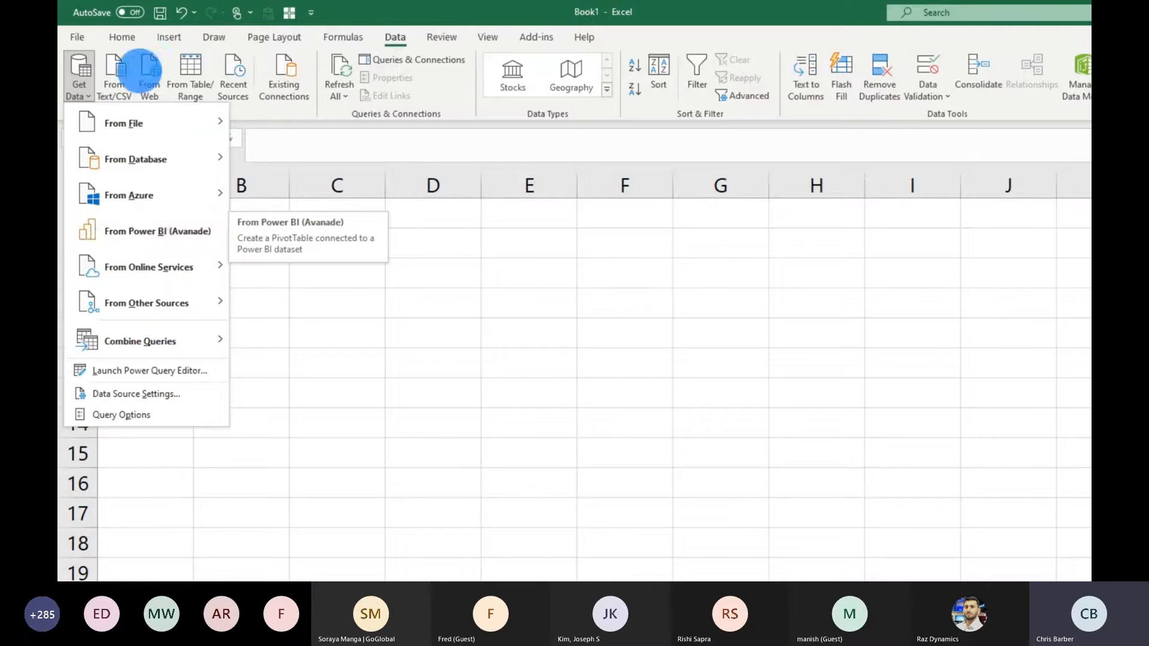
- Open the source options for inserting a PivotTable in the blank workbook
left_click(161, 31)
left_click(163, 31)
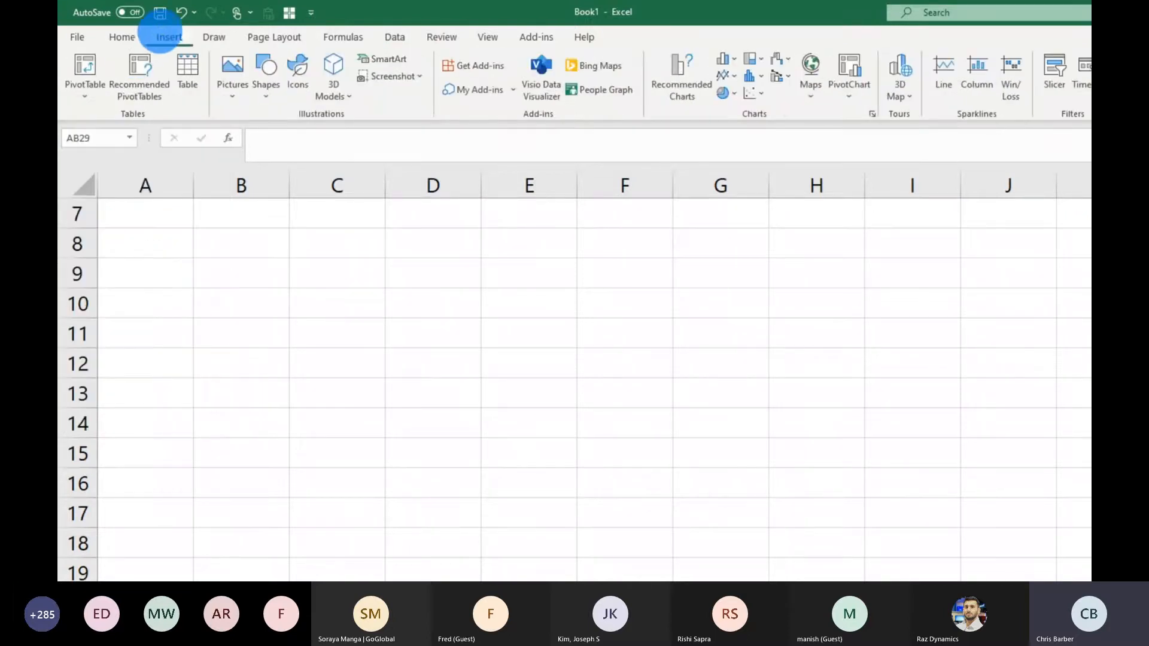
left_click(87, 93)
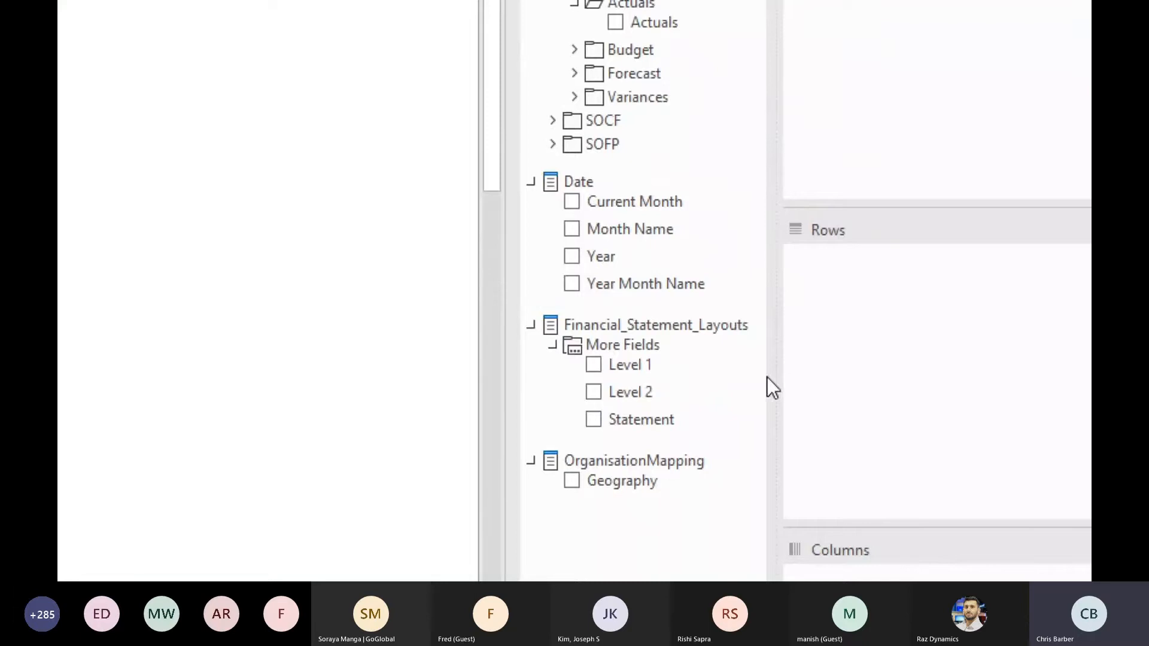
- Lay out the PivotTable with Statement and Current Month as filters, Level 1 and Level 2 as rows, and Actuals as values
left_click_drag(635, 420, 957, 76)
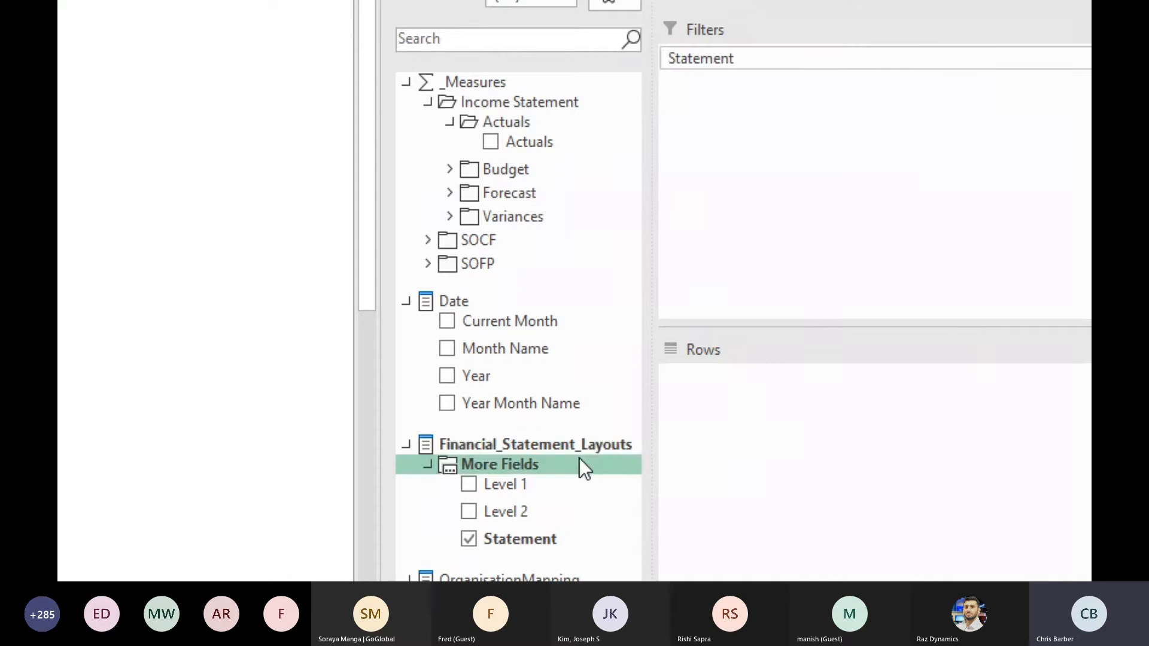
left_click_drag(509, 480, 667, 483)
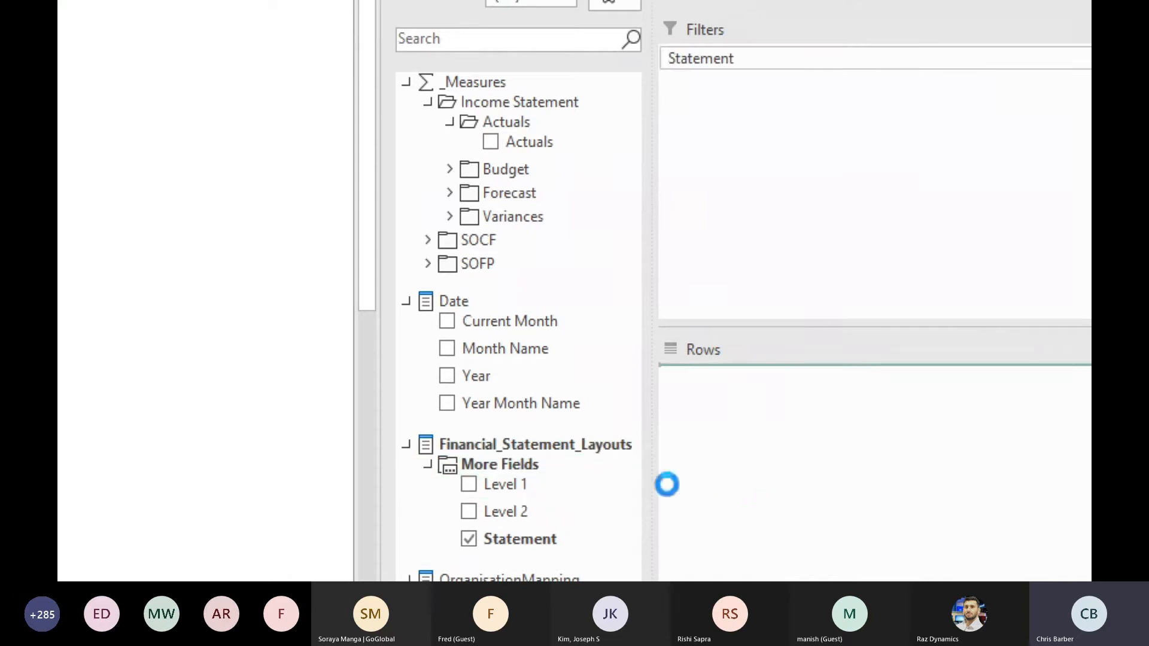
left_click_drag(518, 509, 752, 471)
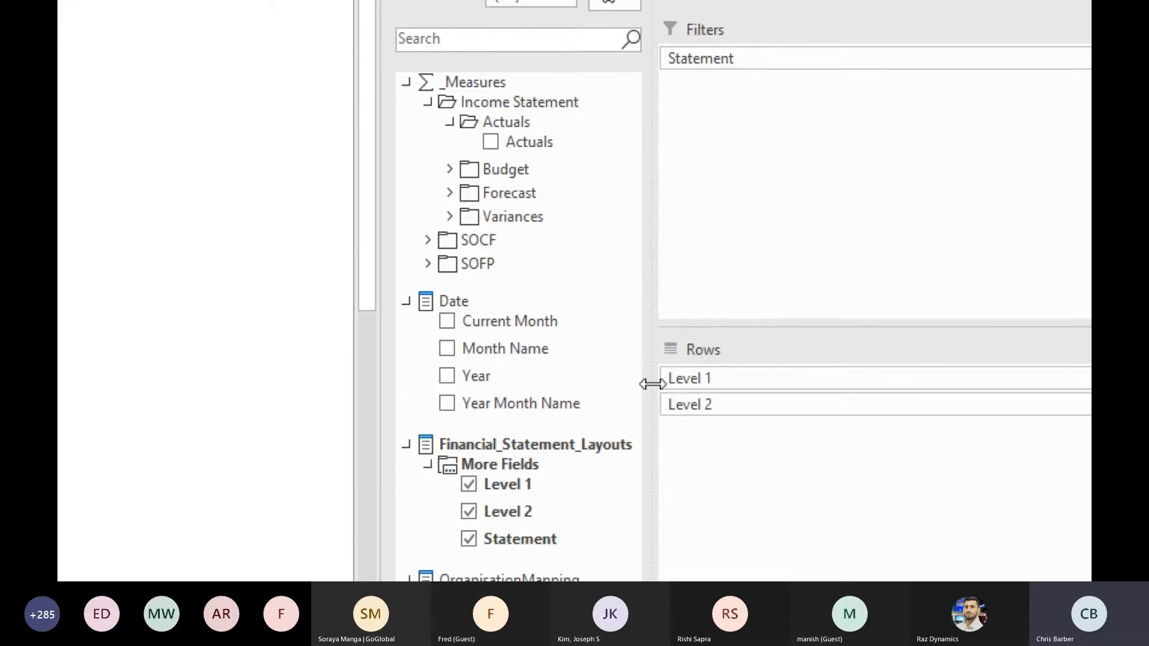
left_click_drag(554, 329, 803, 196)
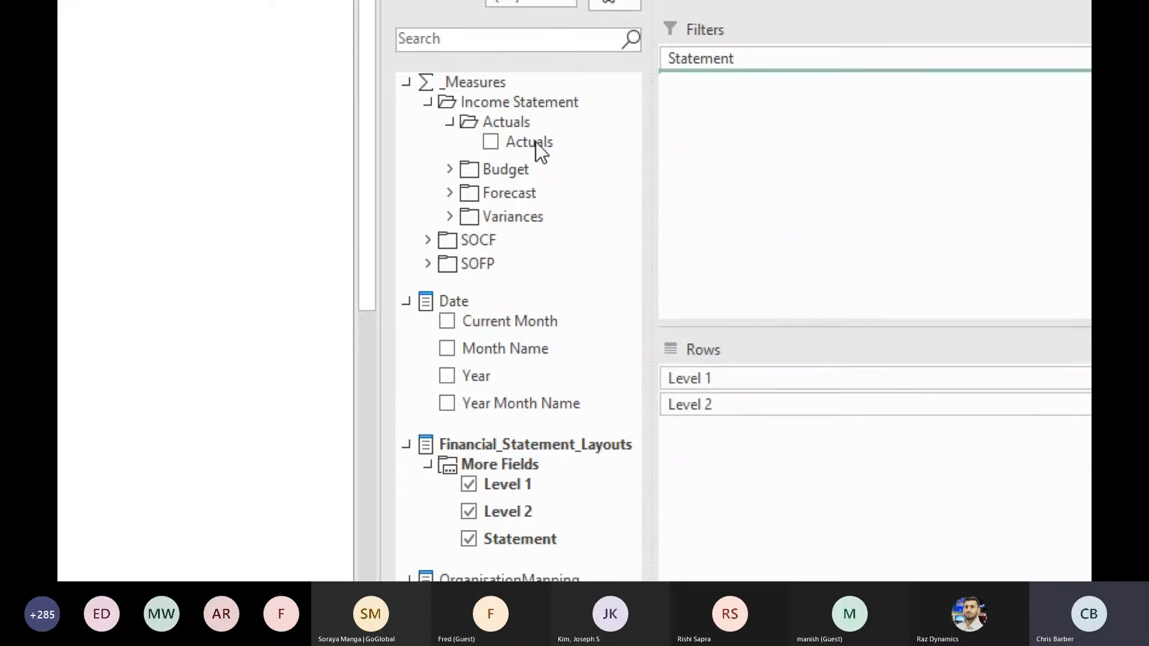
left_click_drag(537, 142, 818, 520)
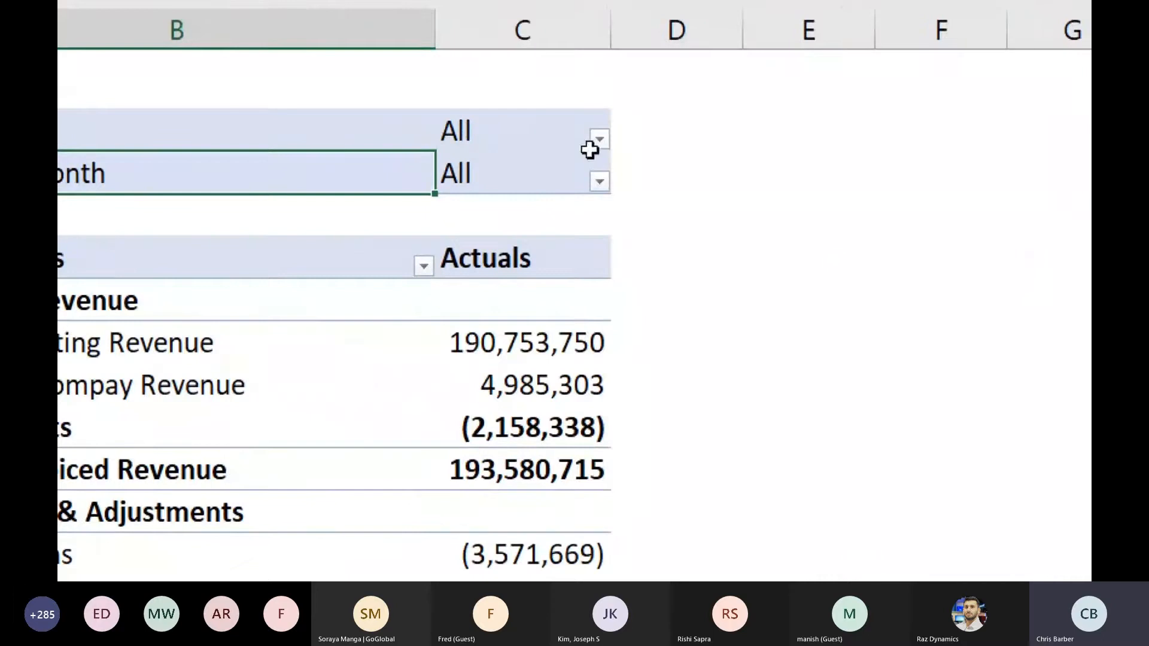
- Filter the PivotTable's Statement field to Income Statement
left_click(595, 142)
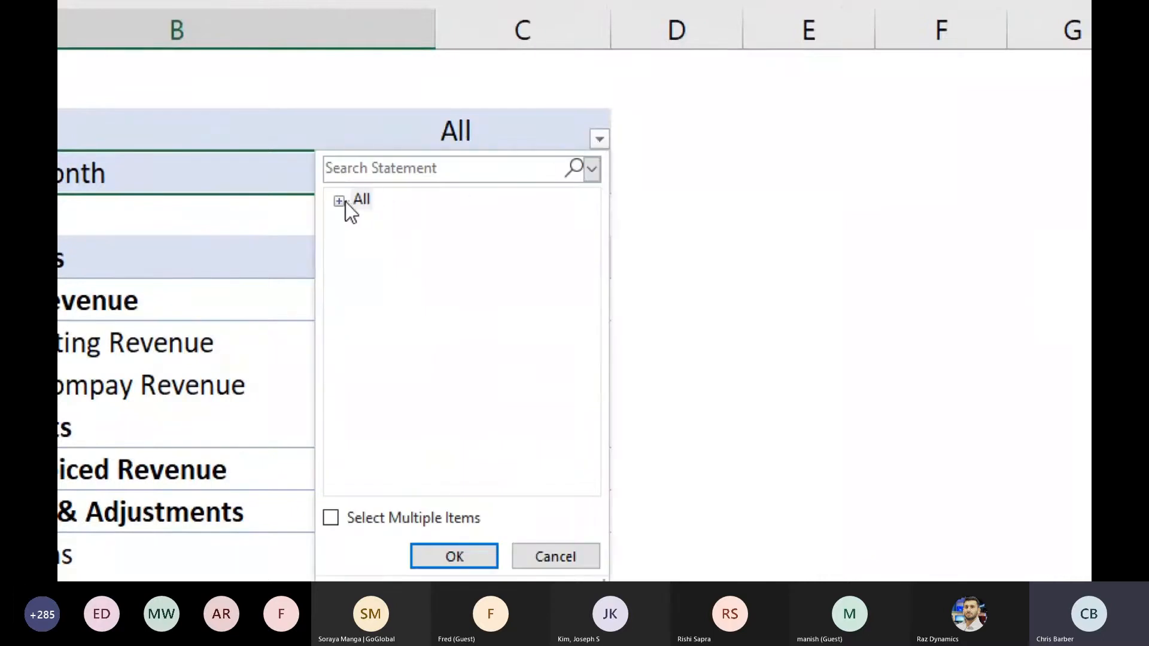
left_click(333, 202)
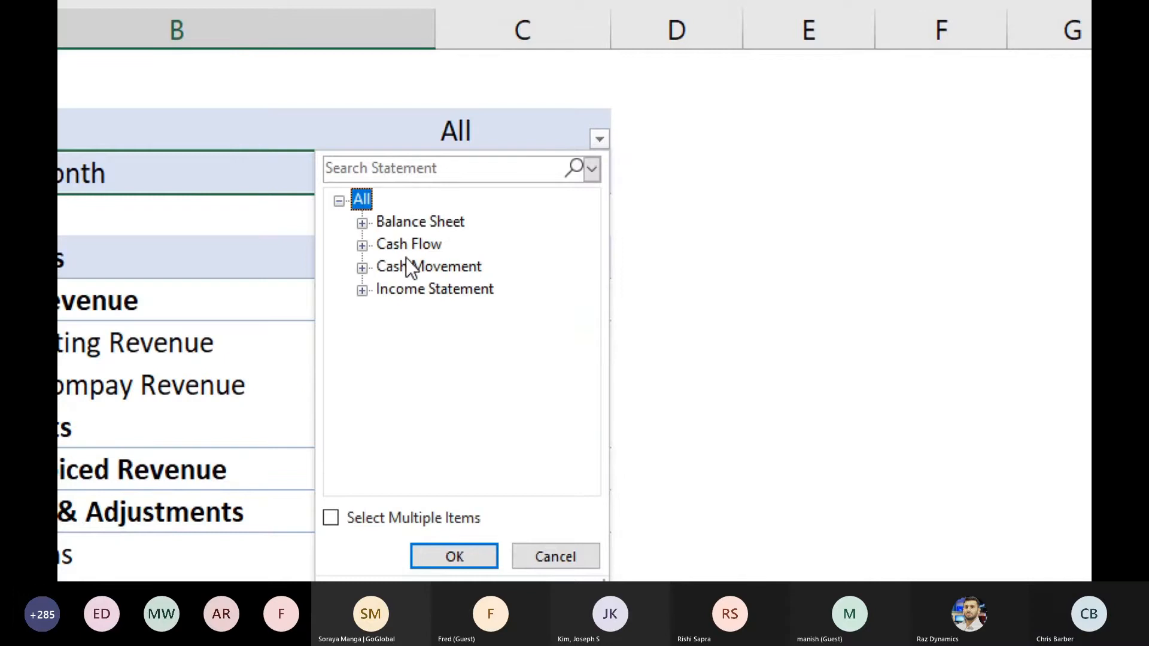
left_click(420, 289)
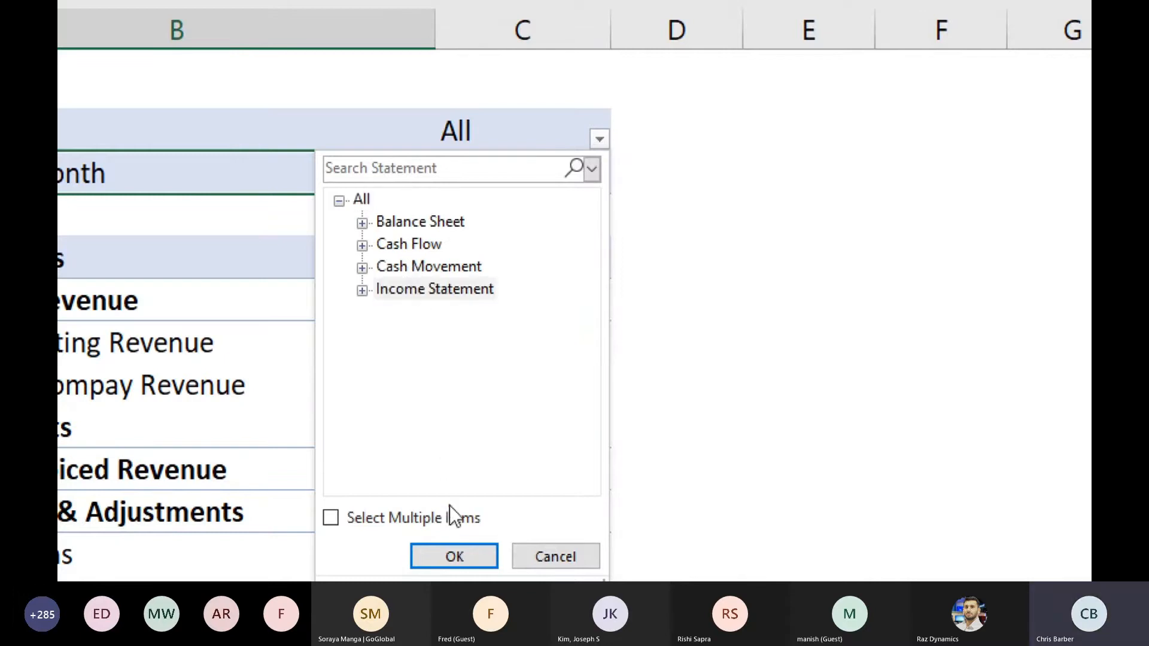
left_click(458, 558)
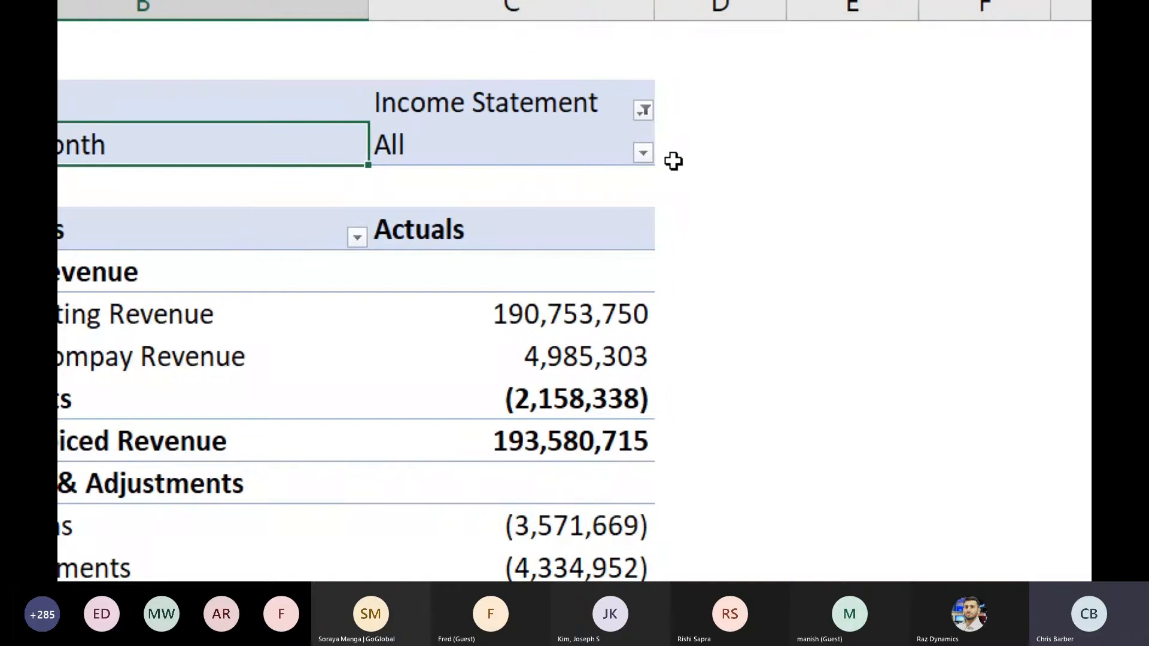
- Filter the PivotTable's Current Month field to TRUE and undo that filter
left_click(644, 154)
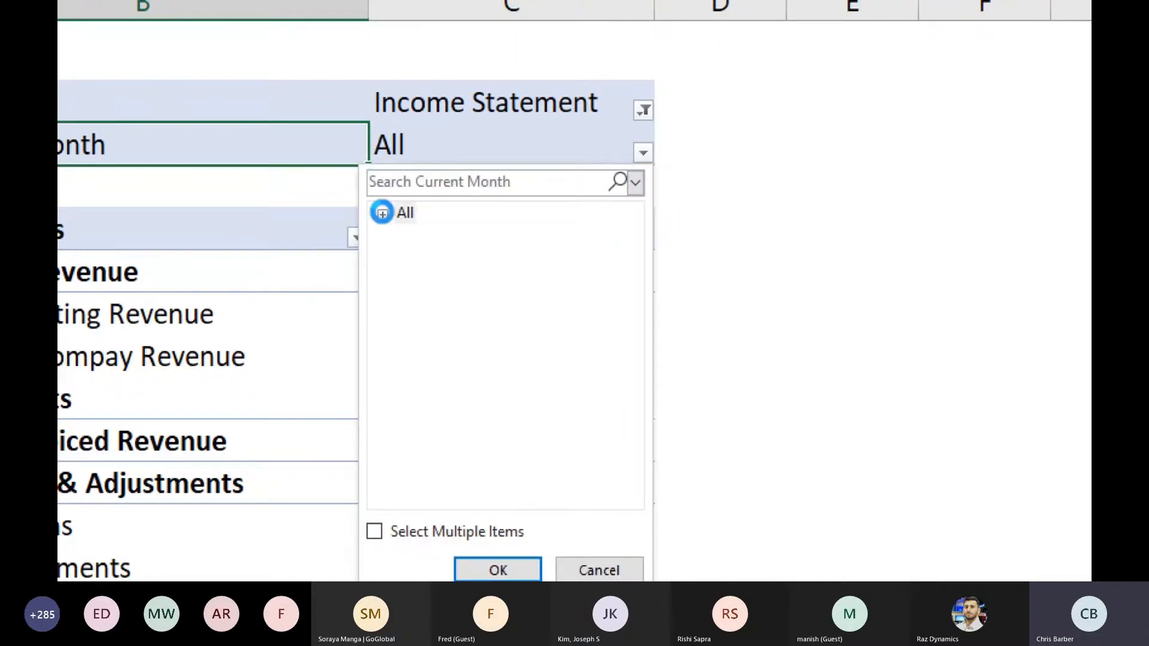
left_click(382, 212)
left_click(436, 256)
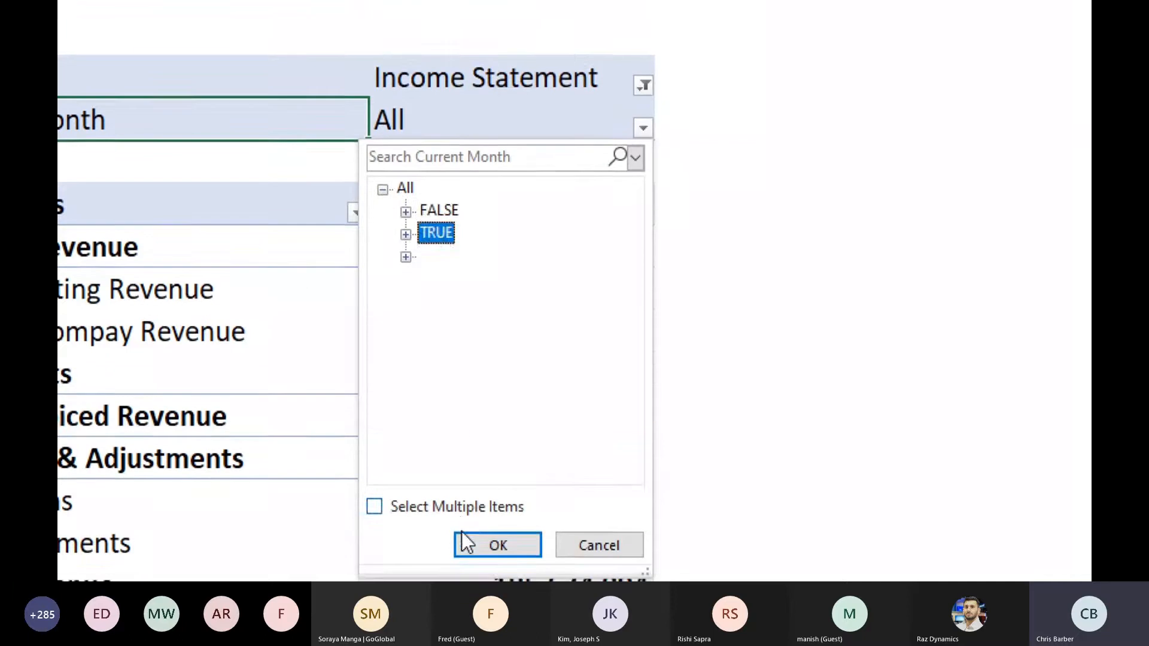
left_click(486, 479)
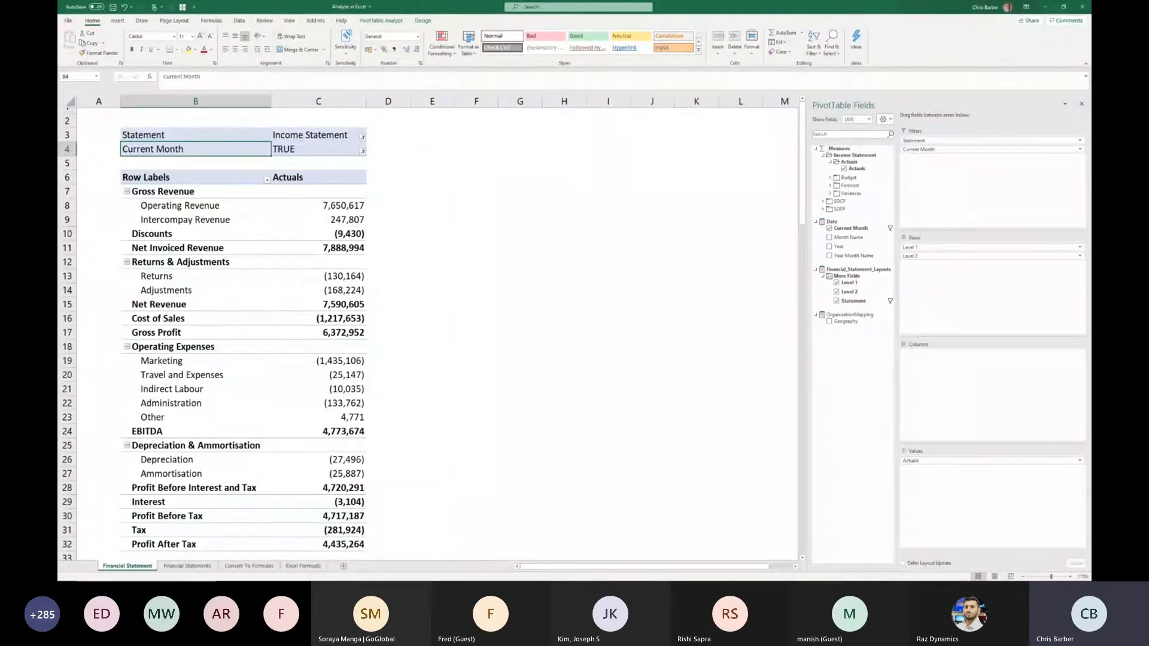
key("ctrl+z")
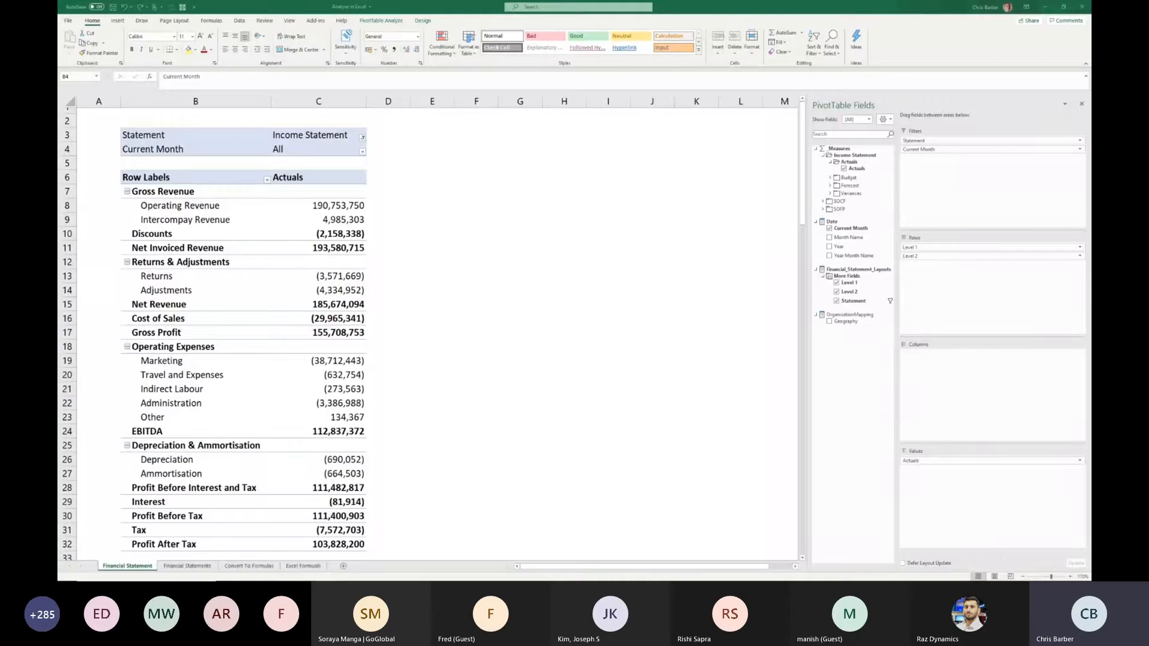
- Convert the income statement PivotTable to formulas with the OLAP tools, leaving the Statement and Current Month report filters unconverted
left_click(381, 20)
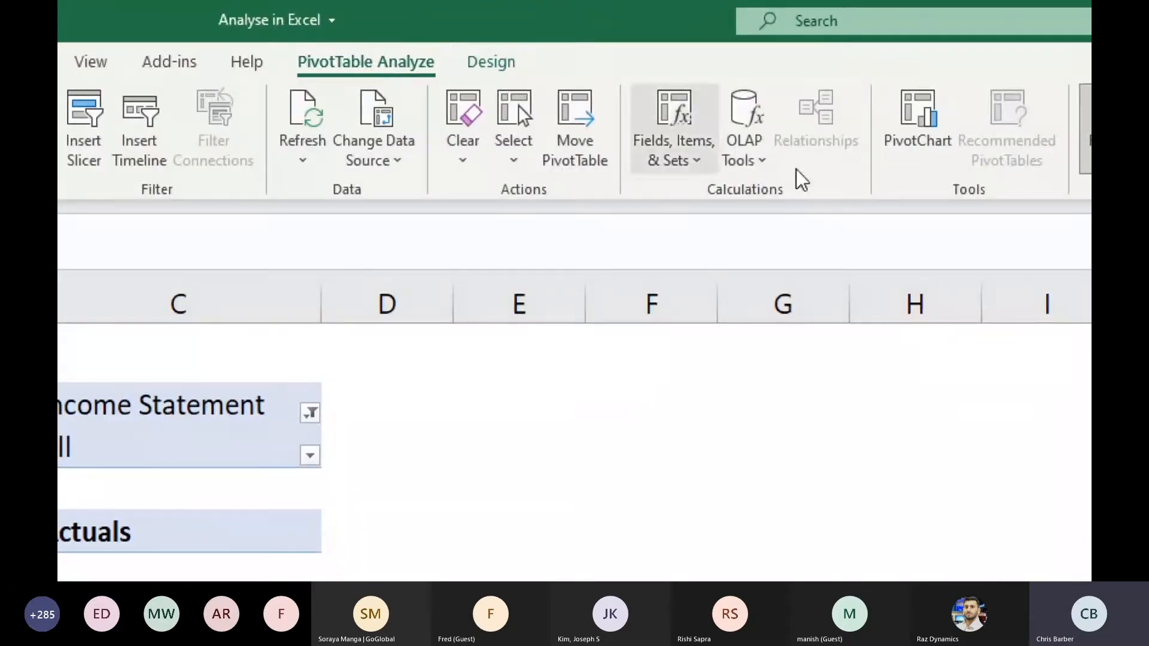
left_click(752, 166)
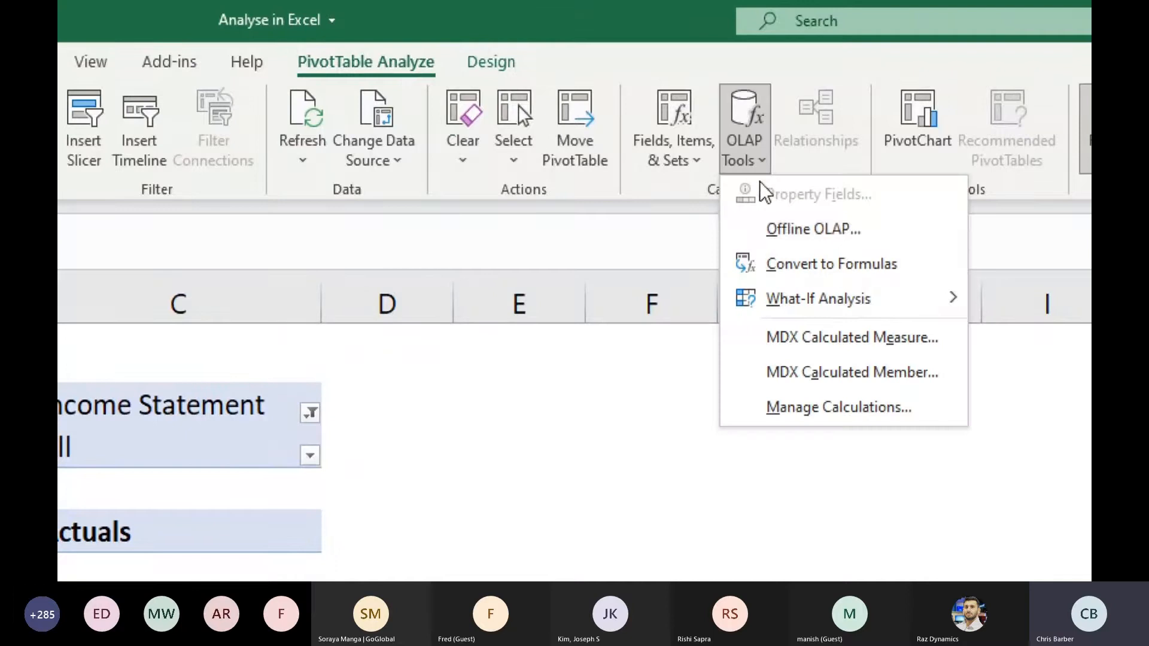
left_click(803, 268)
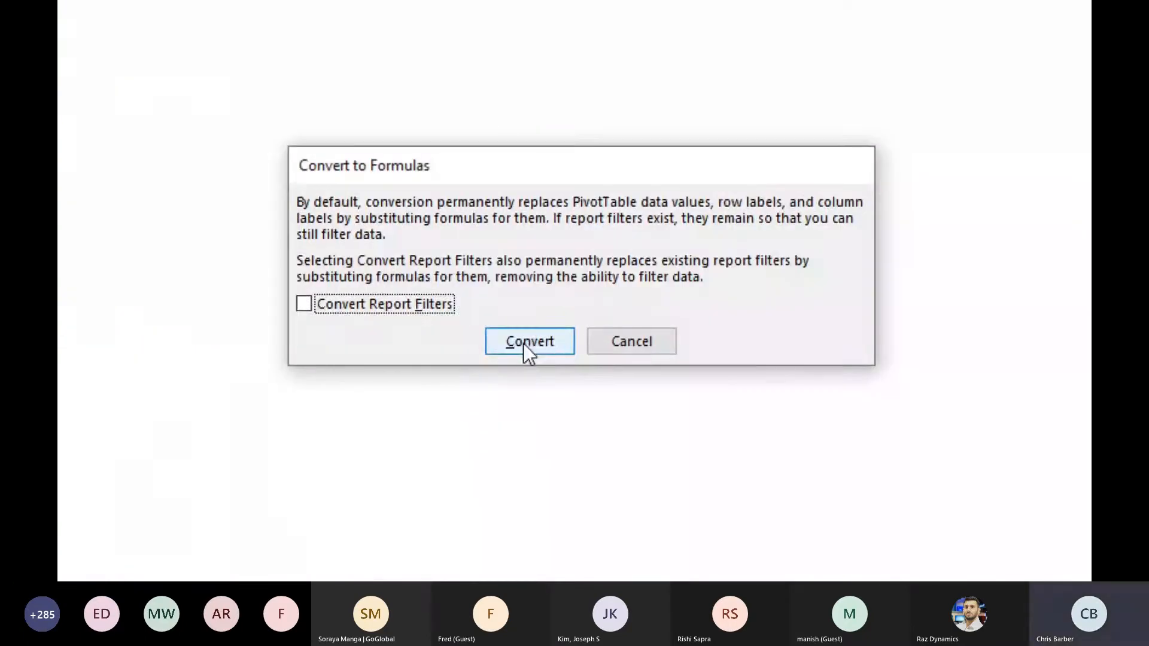
left_click(524, 344)
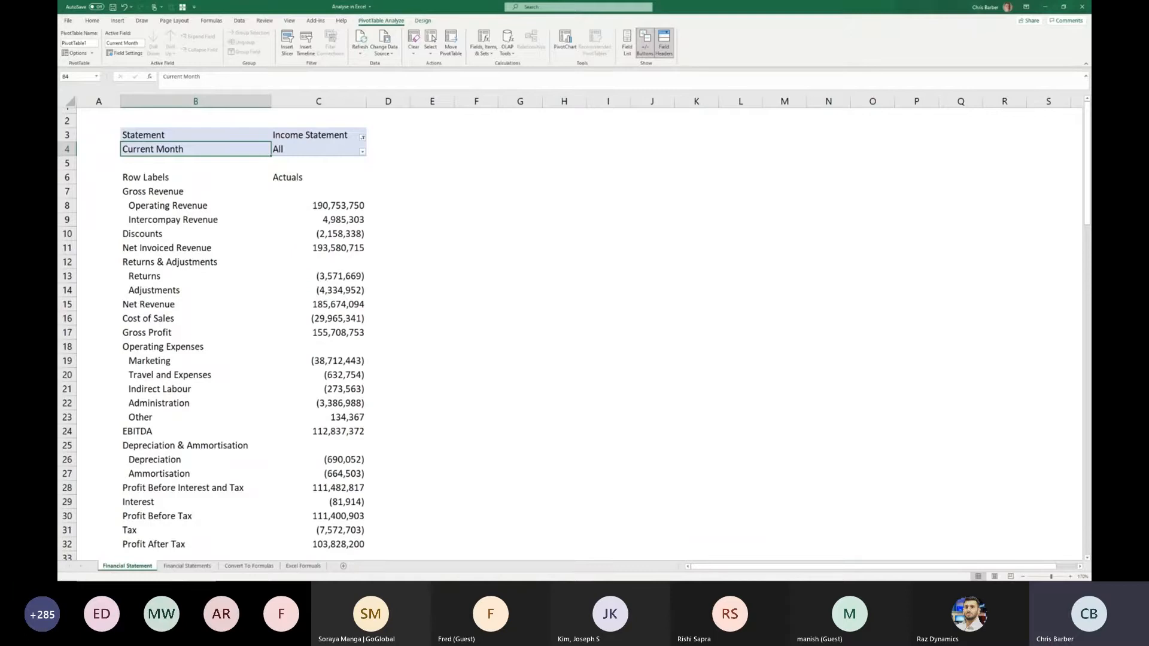
- Move the Operating Revenue actuals formula from C8 to H9 and widen column H to fit the number
left_click(319, 206)
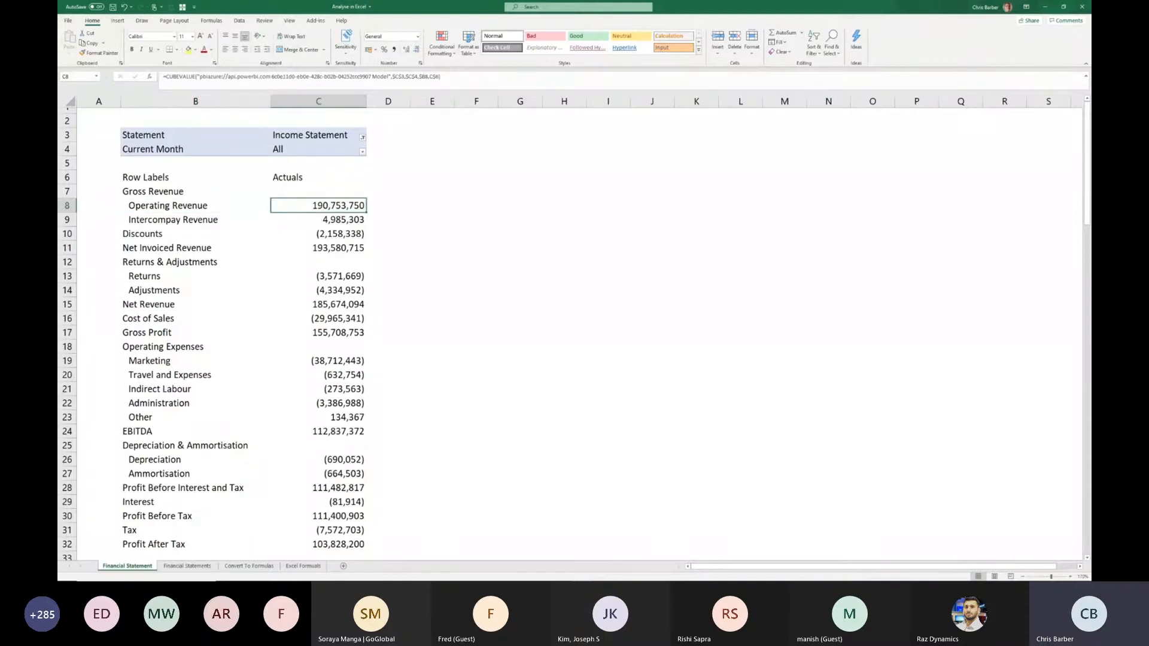
left_click_drag(359, 213, 563, 220)
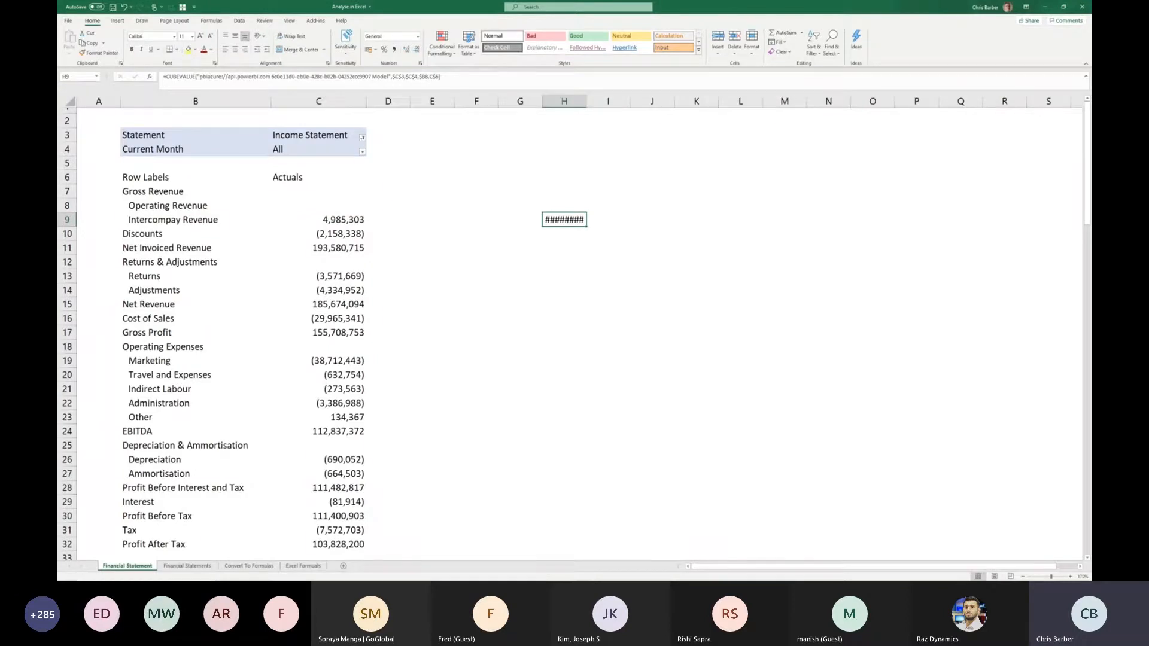
left_click_drag(586, 101, 620, 101)
- Format the relocated Operating Revenue value in H9 with a bold, orange font
right_click(579, 220)
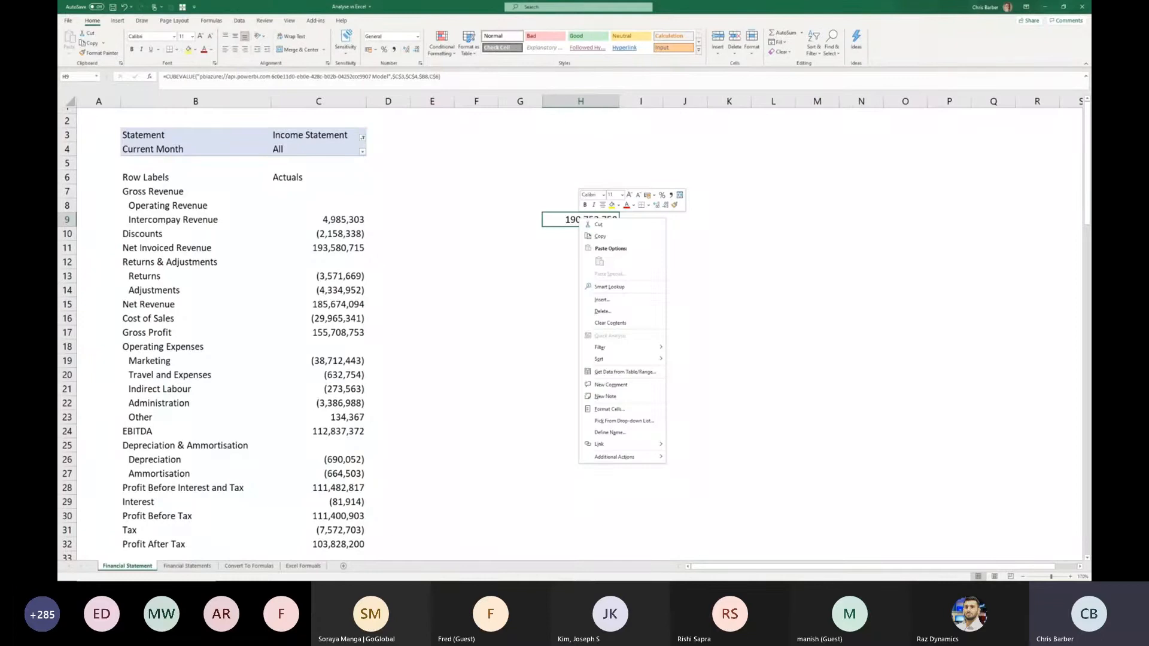
left_click(609, 408)
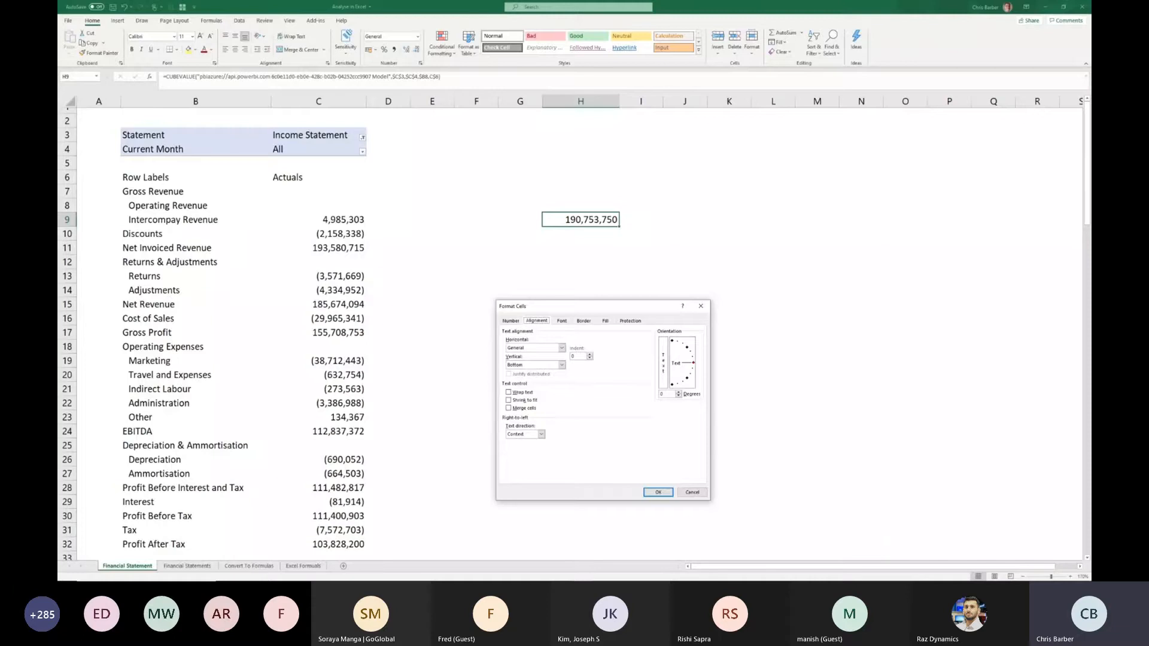
left_click(561, 321)
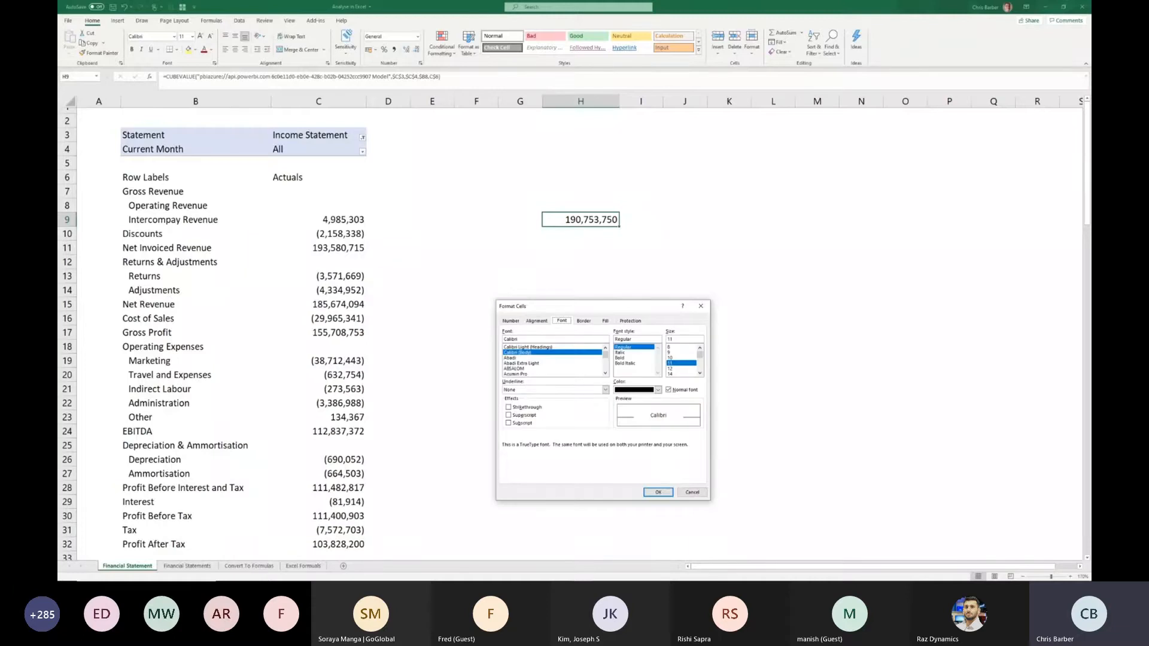
left_click(620, 358)
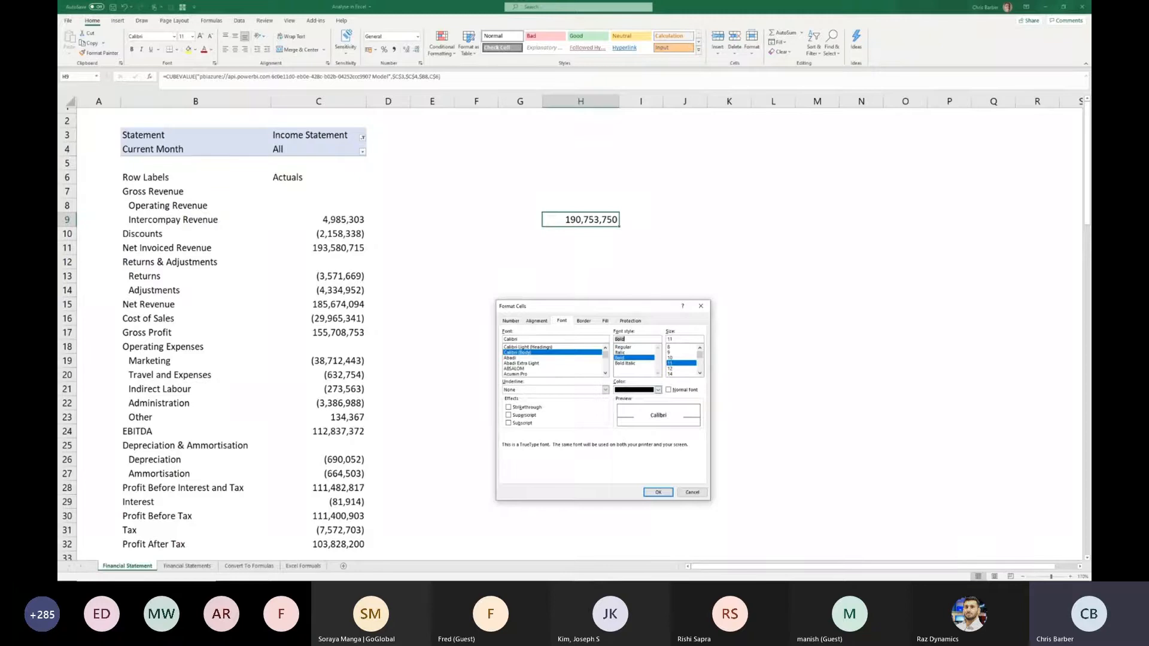
left_click(658, 389)
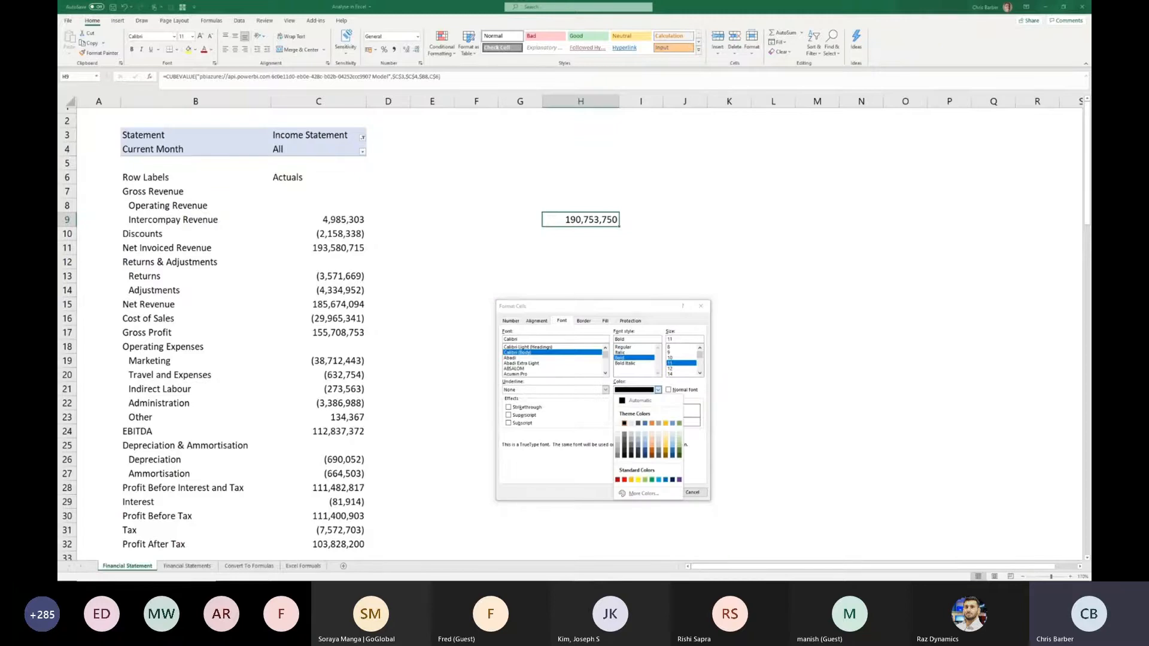
left_click(651, 423)
left_click(658, 492)
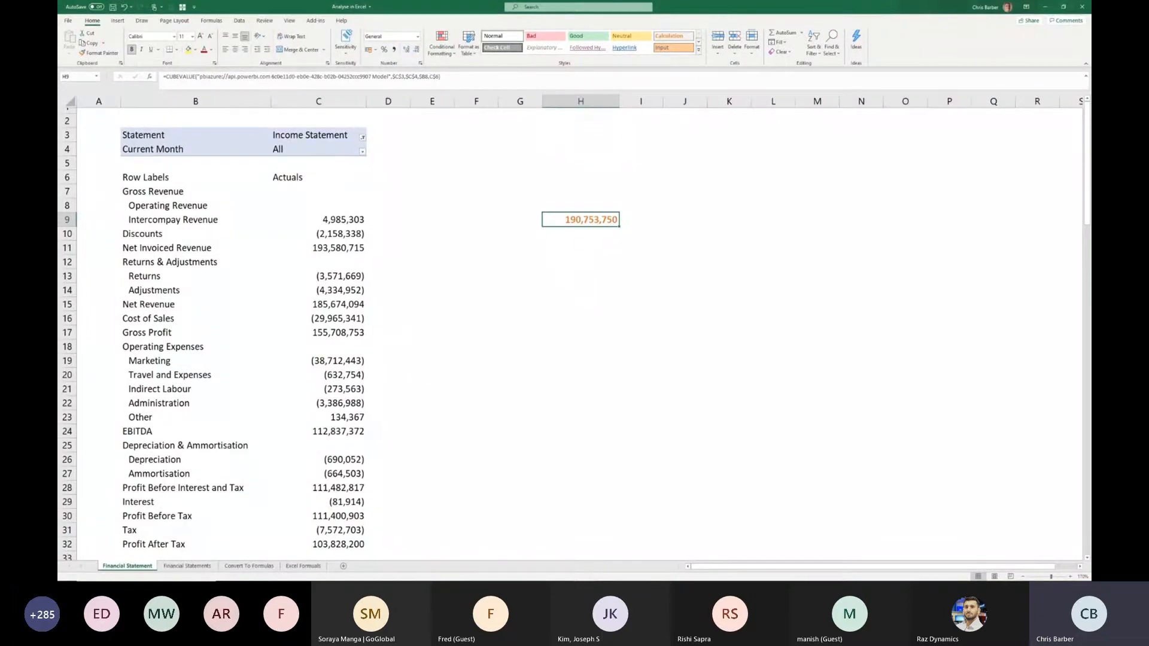
- Enter the headings Actuals, Budget and Variance in cells H8, I8 and J8
left_click(581, 206)
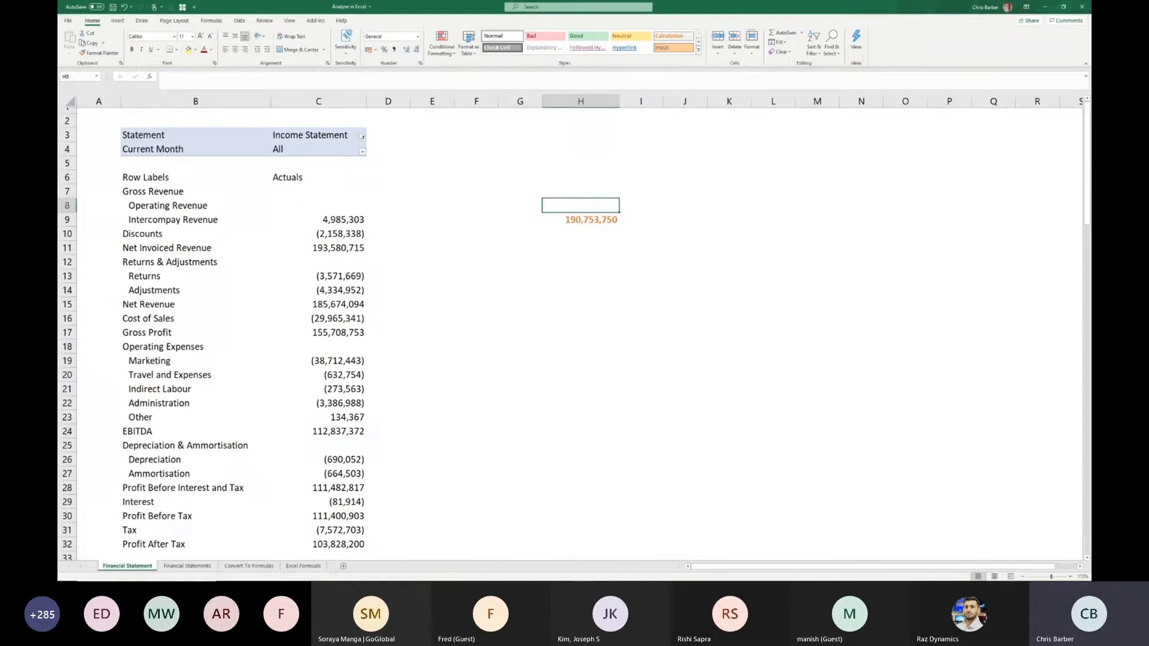
type("Actuals")
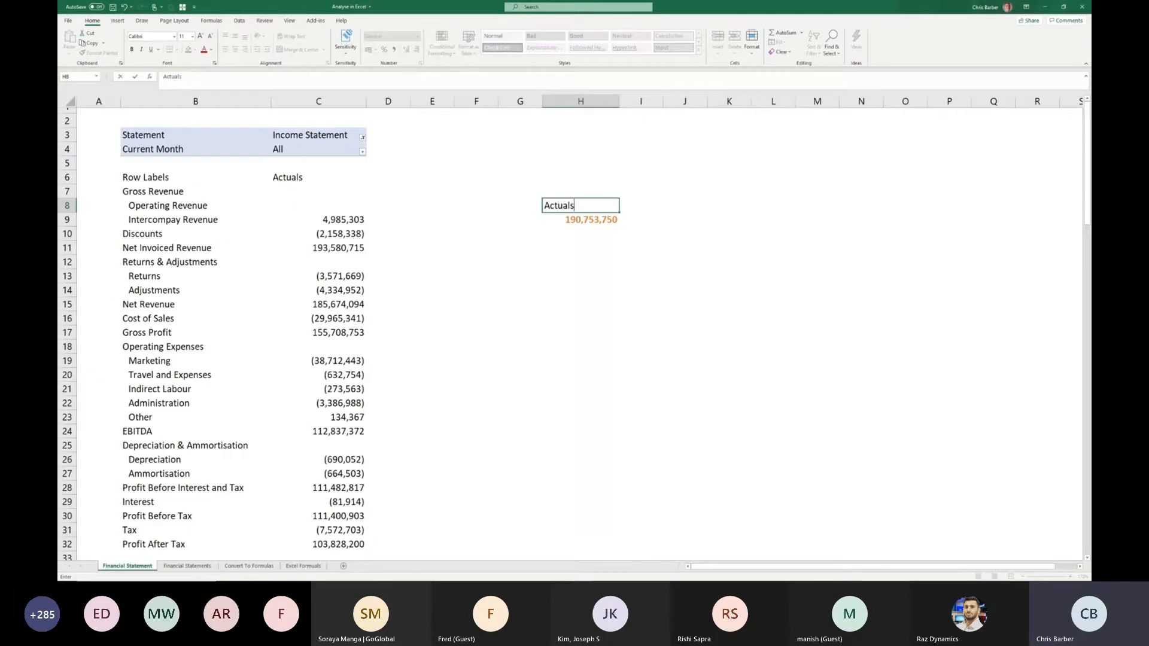
key("Tab")
type("Budget")
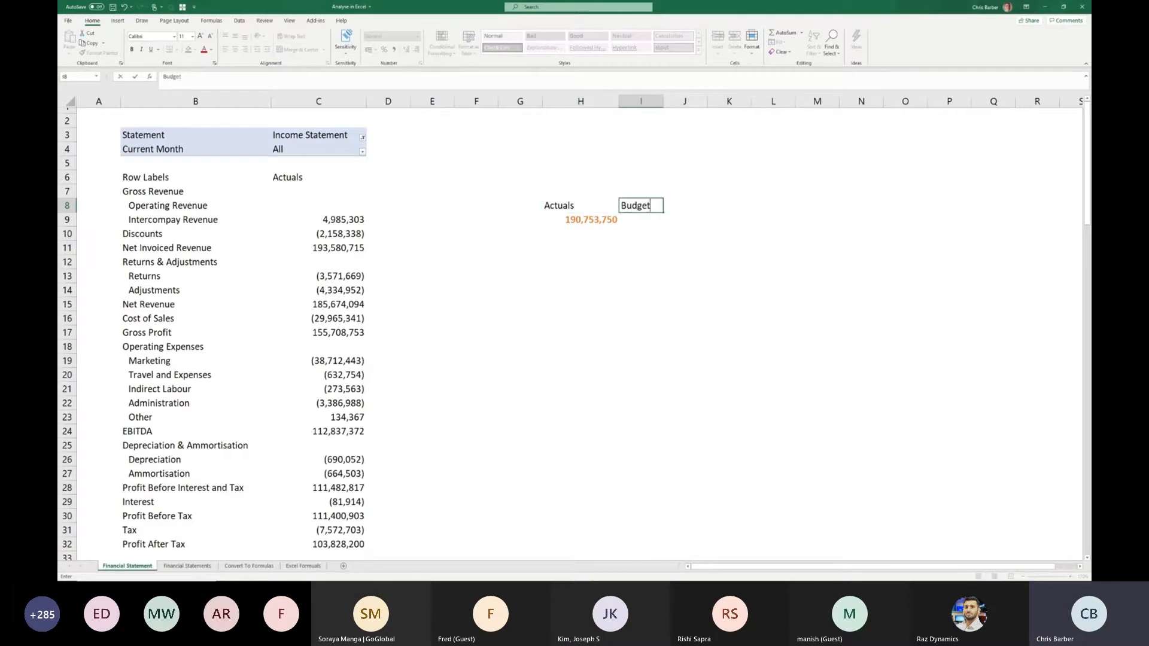
key("Tab")
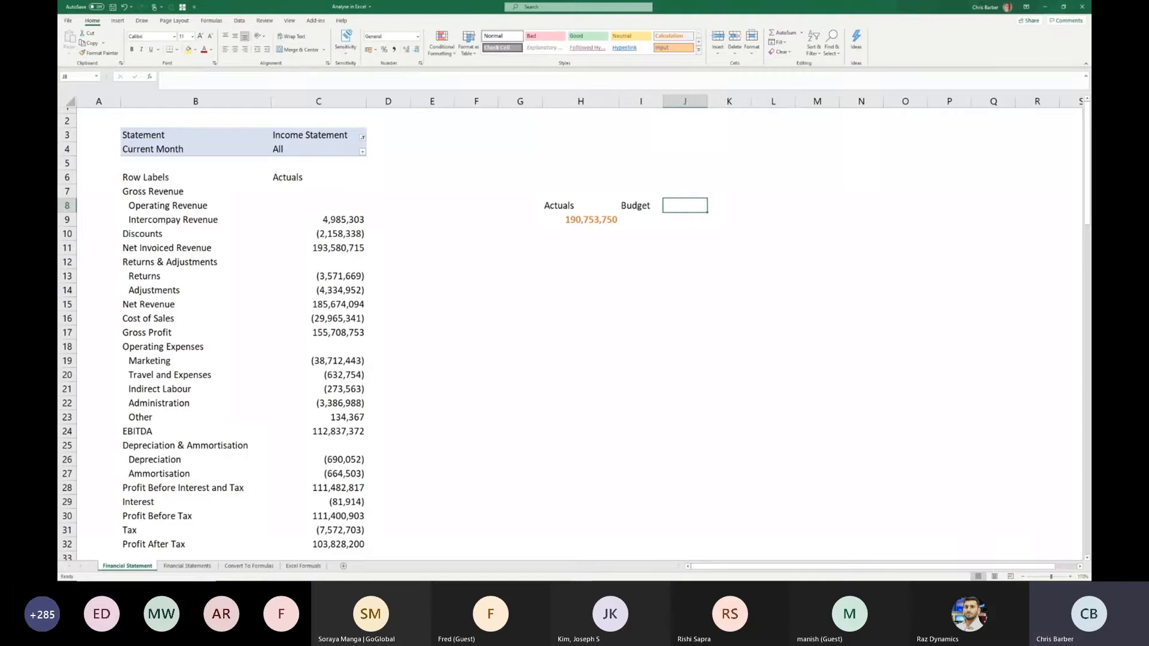
type("Variance")
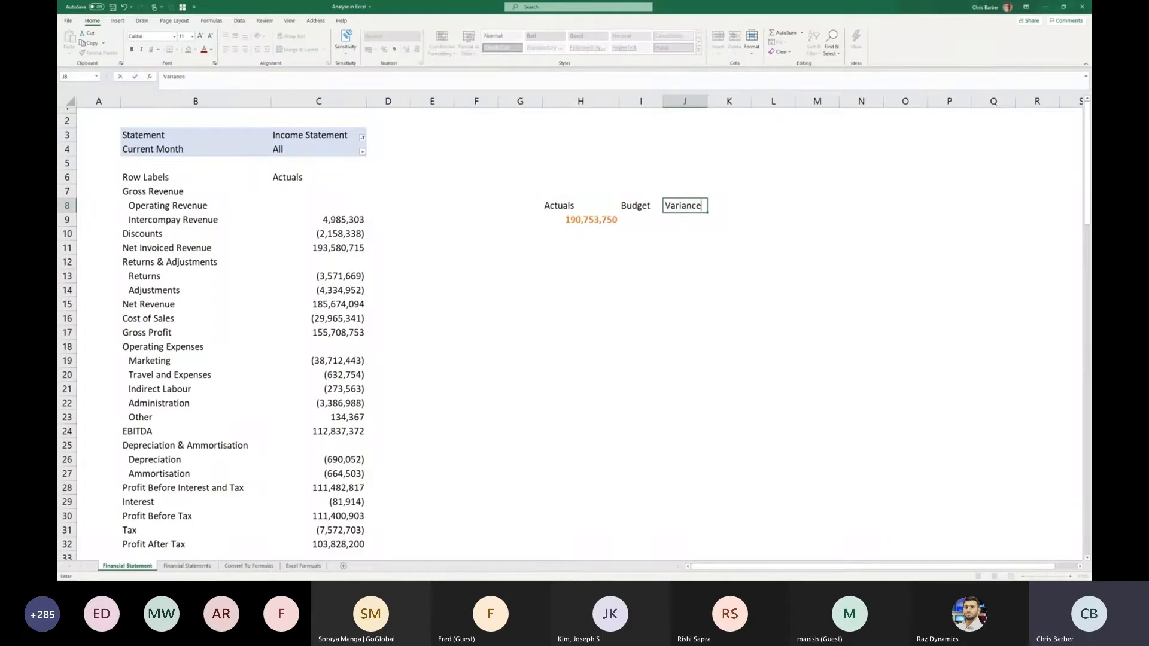
key("Return")
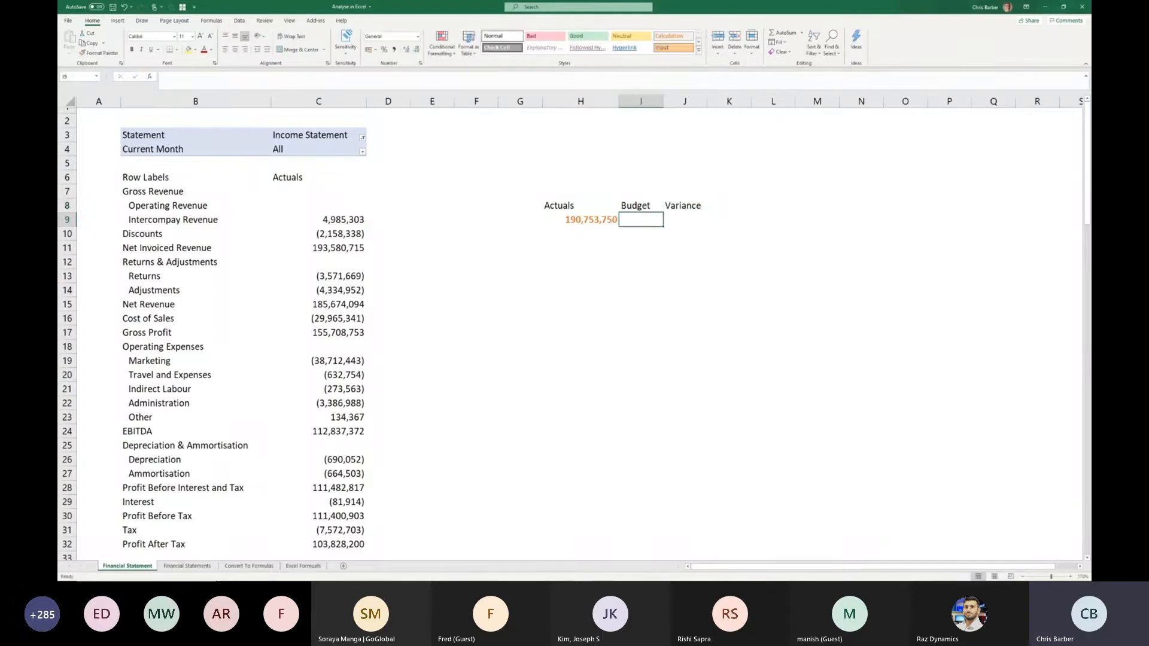
- Enter a budget of 180000000 in cell I9, beside the Operating Revenue actual
type("180")
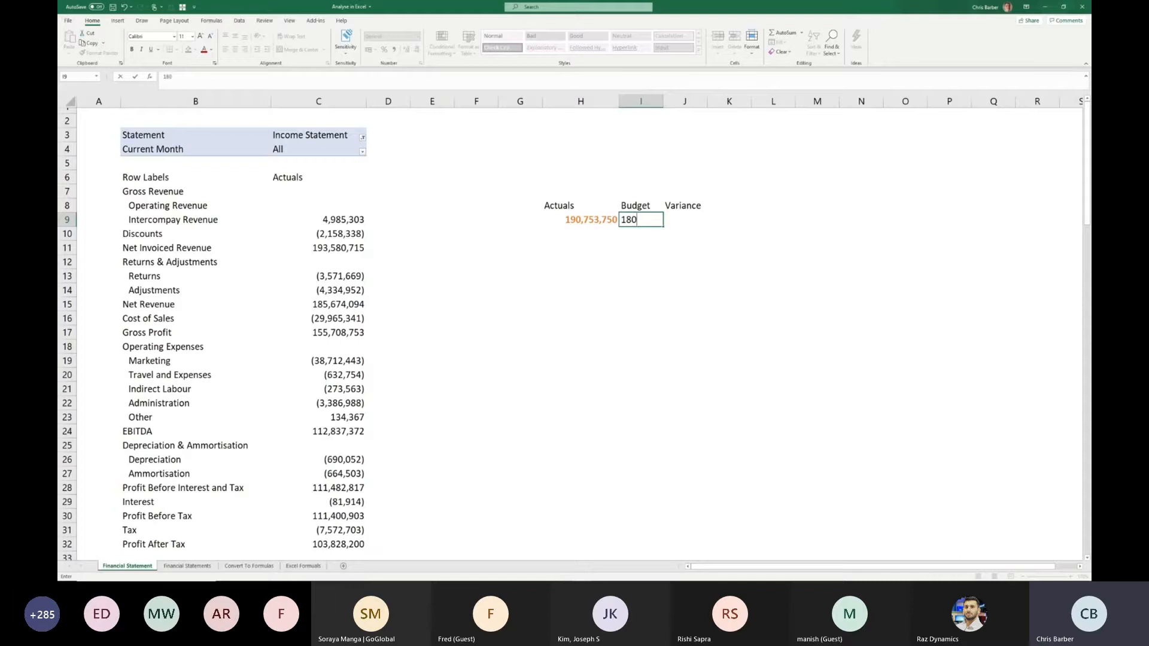
type("000000")
key("Tab")
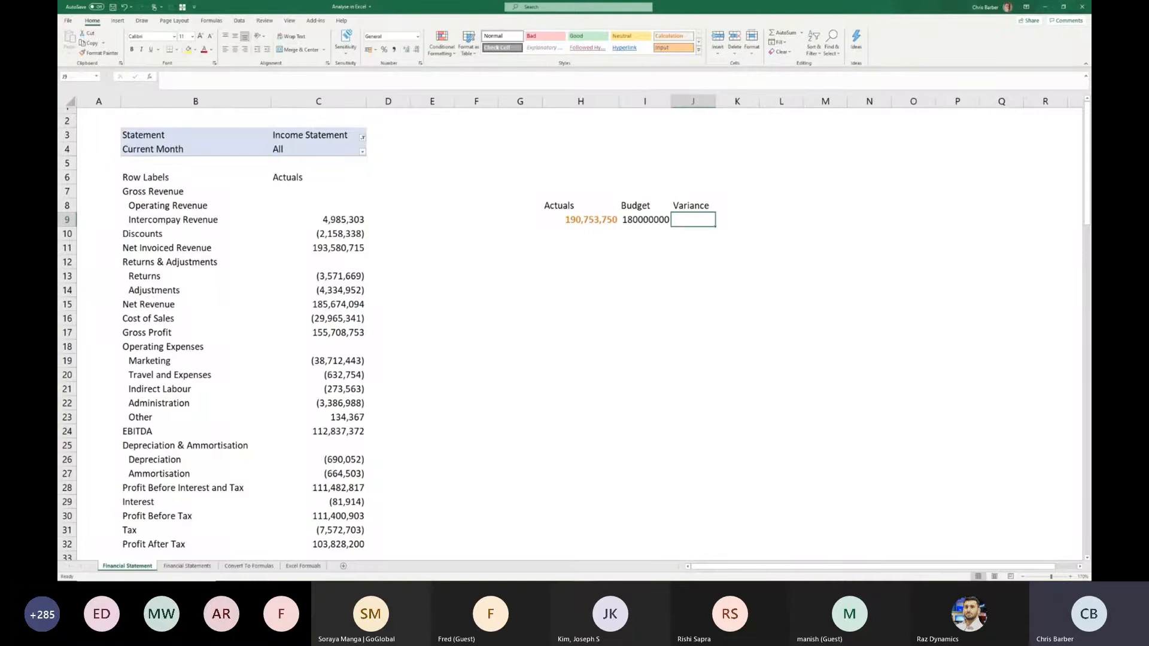
- Calculate the variance in J9 with the formula =H9-I9 and autofit column J to the result
type("=")
key("Left")
key("Left")
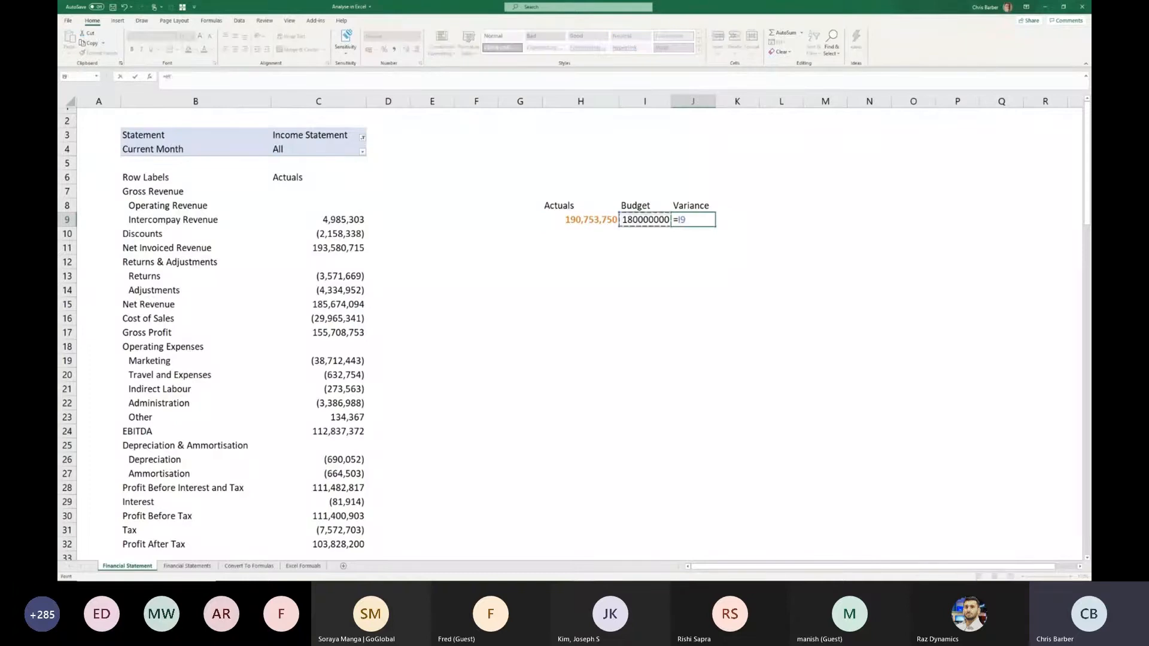
type("-")
key("Left")
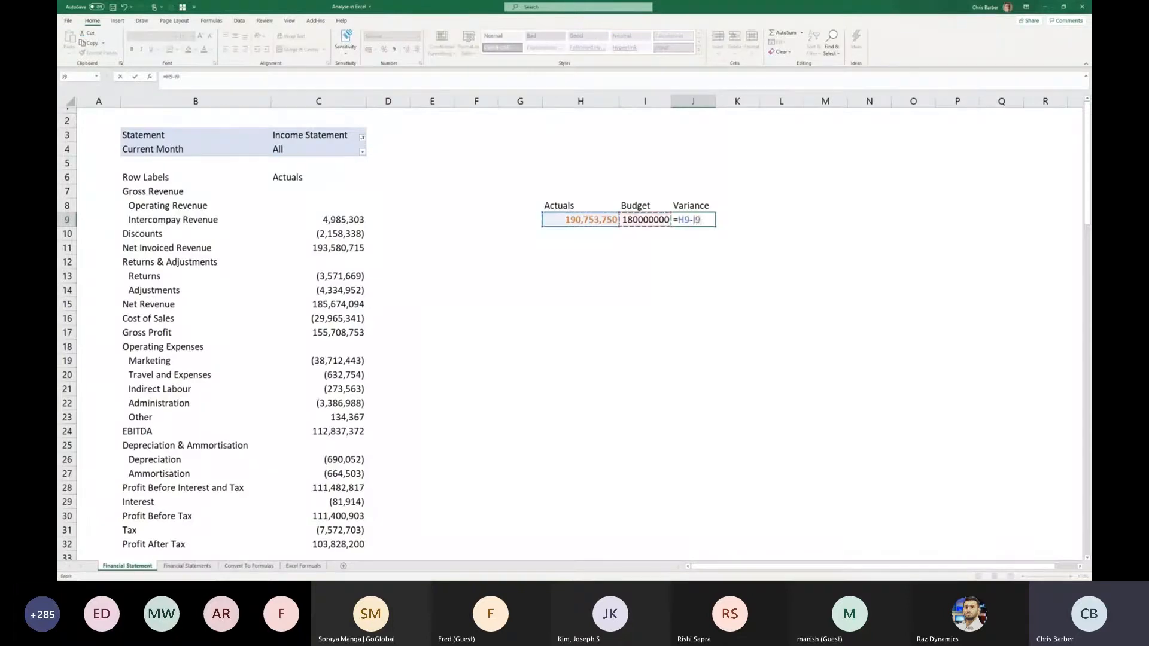
key("Return")
key("Up")
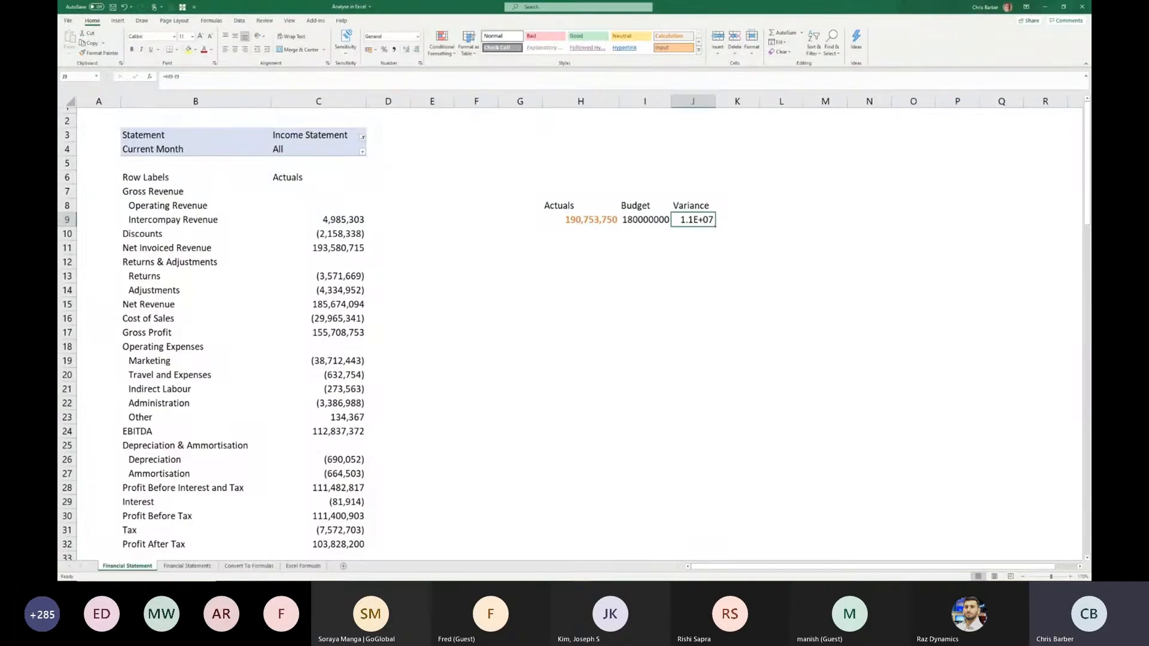
key("alt+h")
key("o")
key("i")
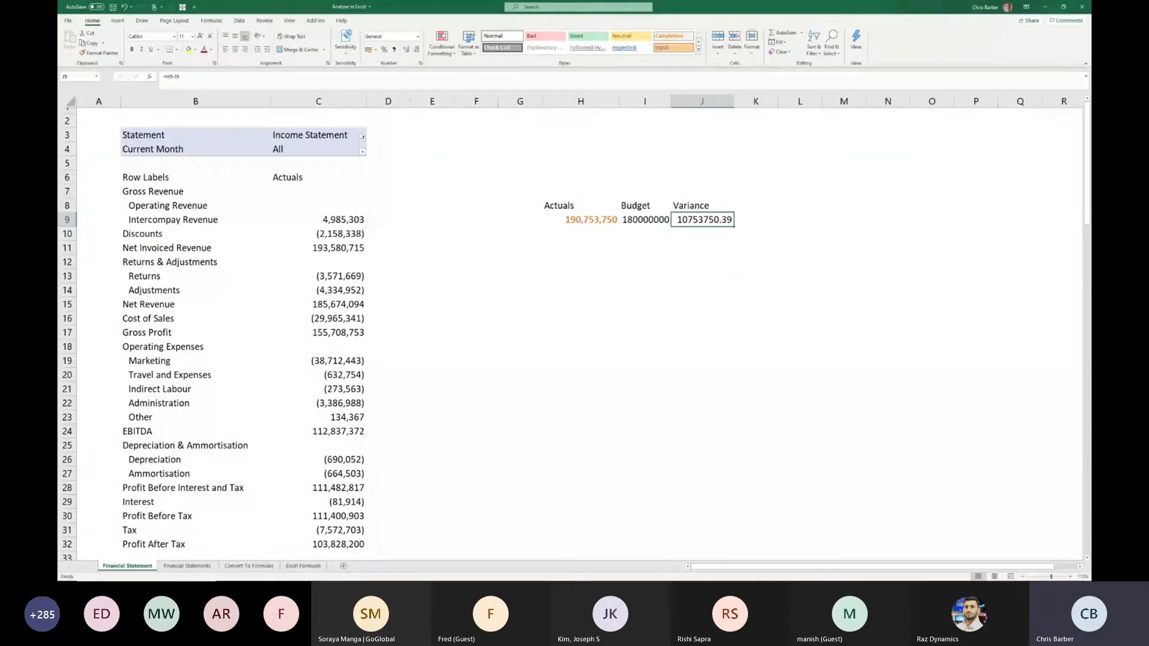
- Format the Actuals, Budget and Variance values in H9:J9 with the comma style and no decimal places
key("shift+Left")
key("shift+Left")
key("alt+h")
key("k")
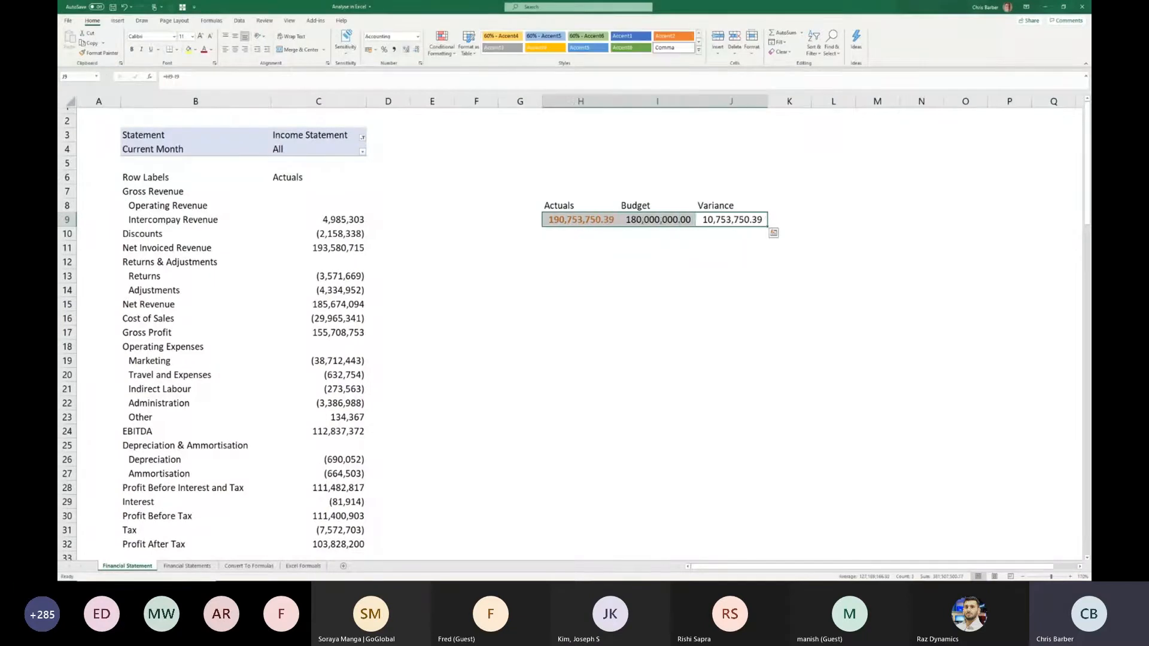
key("alt+h")
key("9")
key("alt+h")
key("9")
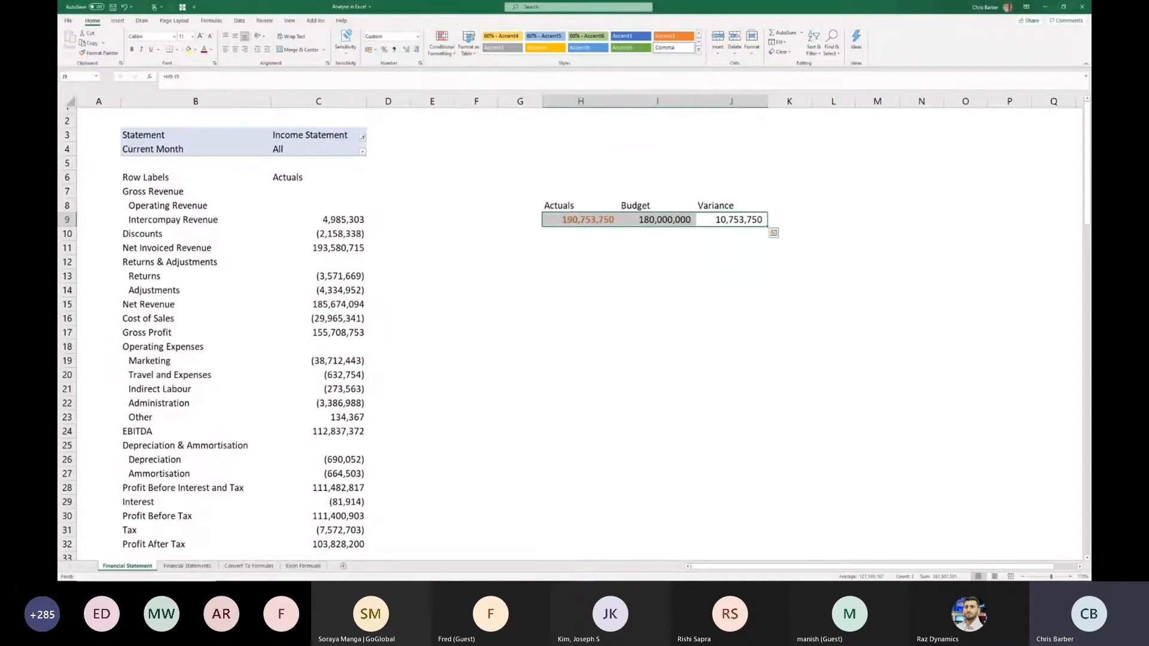
- Switch to the presentation showing the slide Advantage 3: Drill to the Detail
key("alt+Tab")
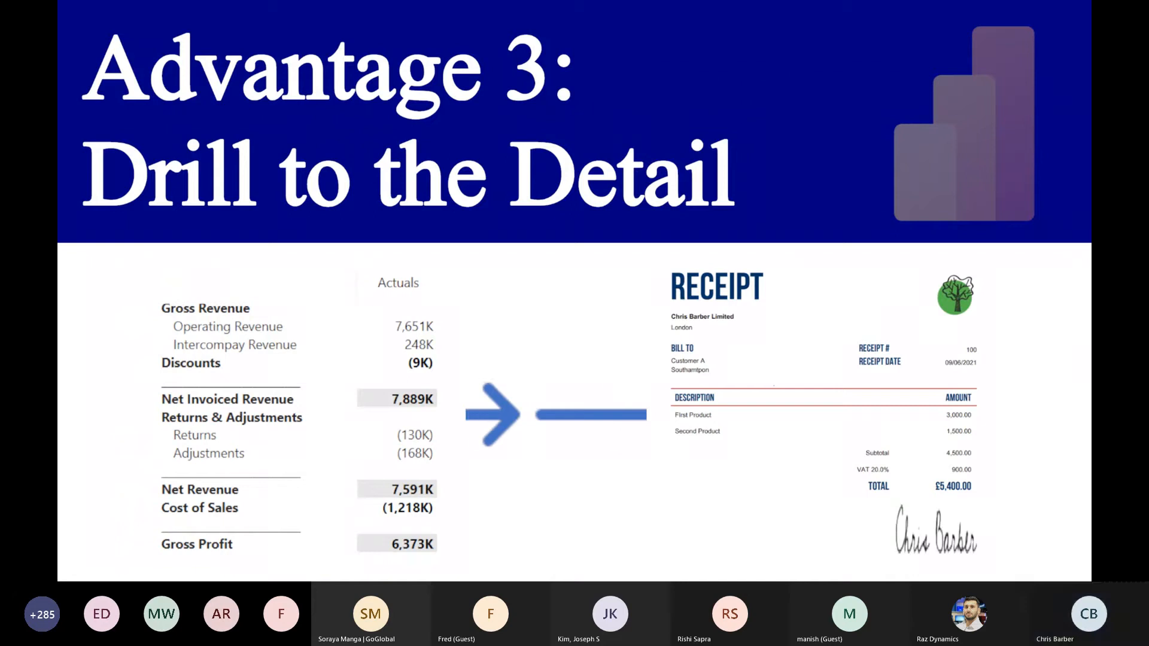